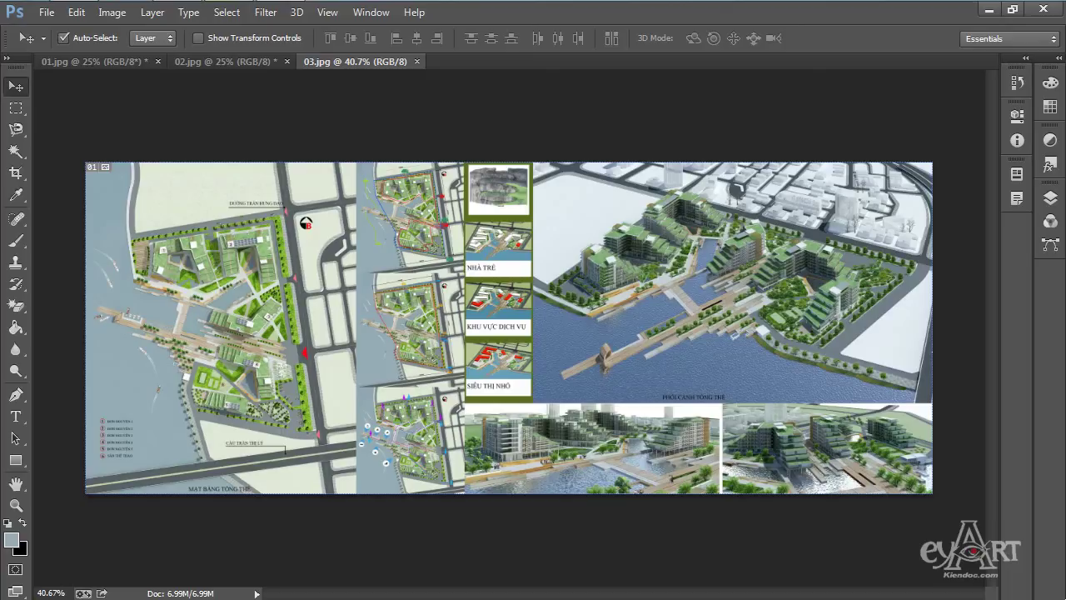
# Select a 215 × 25 mm strip from the site plan's top-left corner with the Rectangular Marquee
pyautogui.click(16, 107)
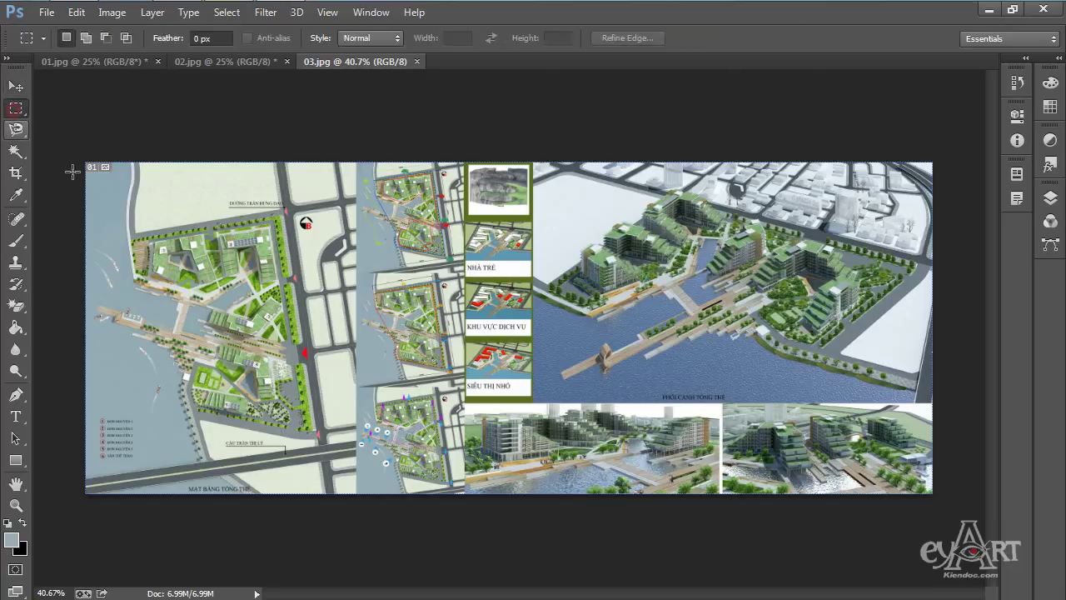
pyautogui.moveTo(85, 163); pyautogui.dragTo(358, 191)
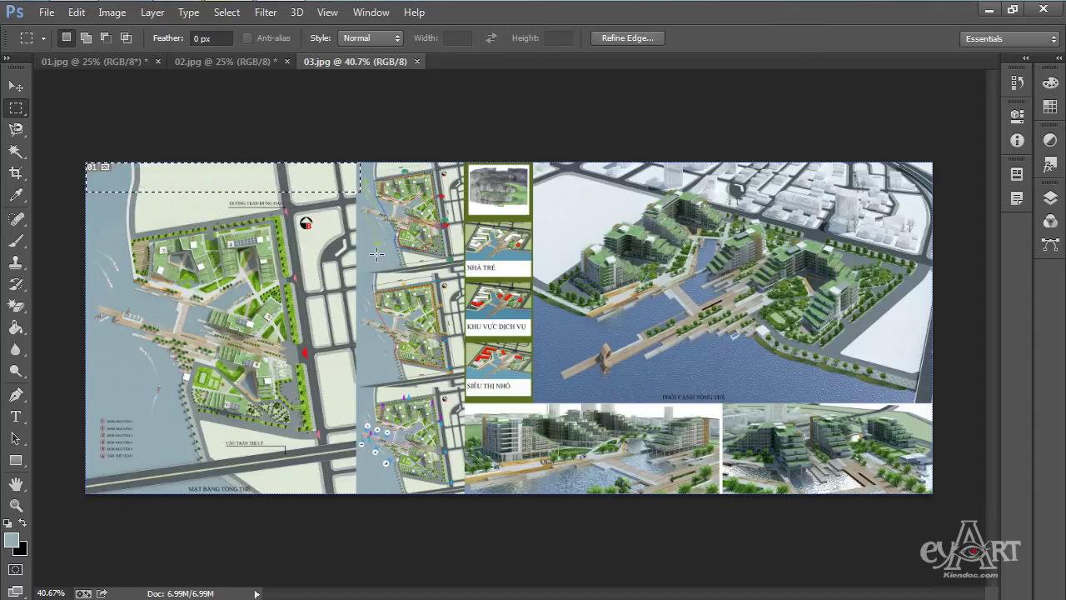
pyautogui.click(17, 197)
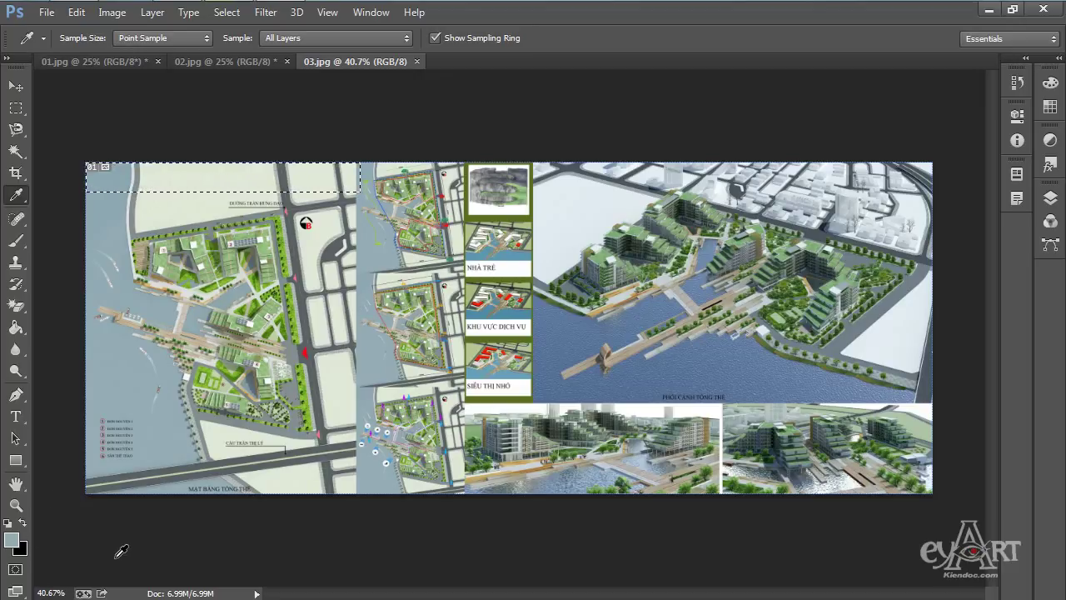
# Sample the river's light grey-blue, fill the top-left strip with it, and deselect
pyautogui.press('d')
pyautogui.click(366, 246)
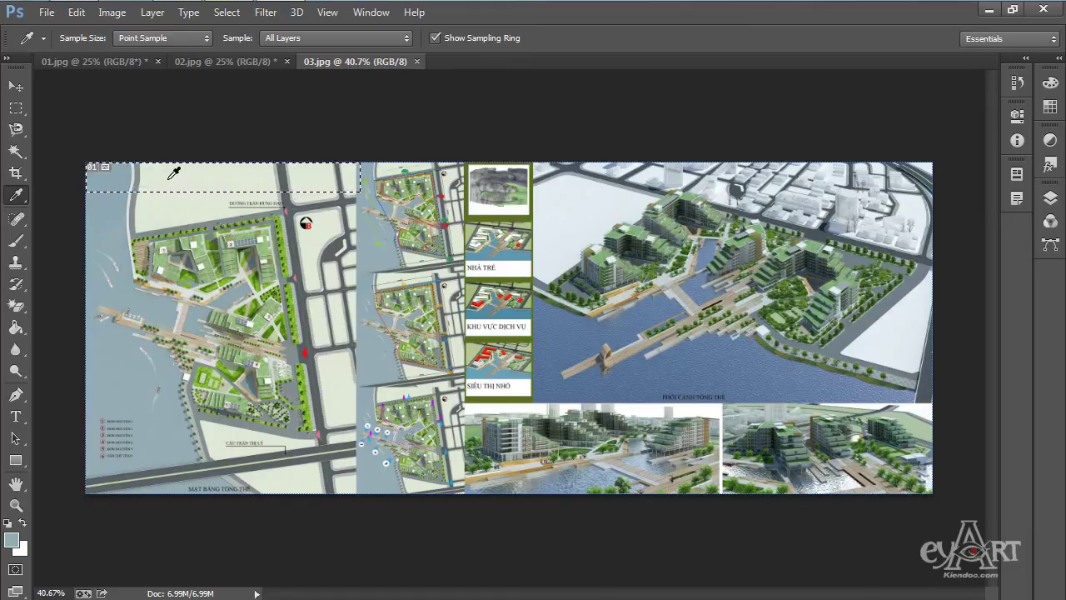
pyautogui.hotkey('alt', 'BackSpace')
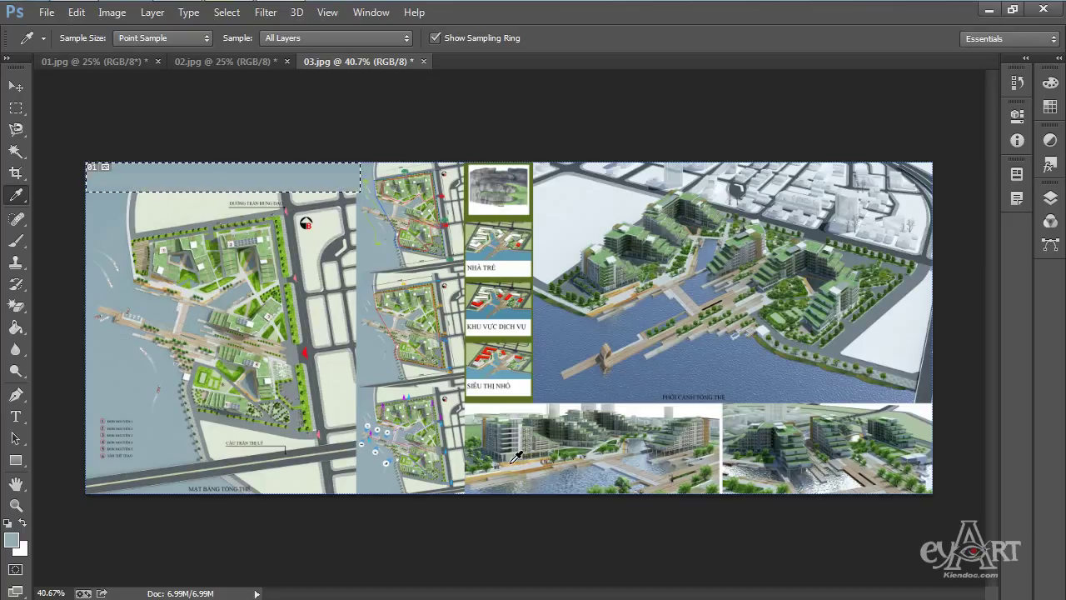
pyautogui.hotkey('ctrl', 'd')
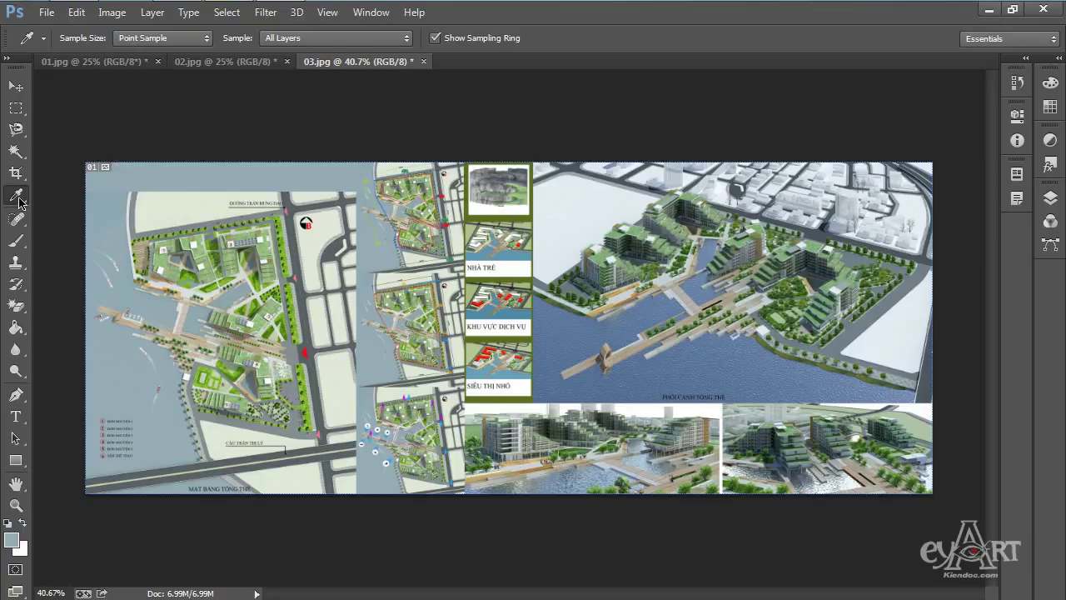
pyautogui.click(15, 417)
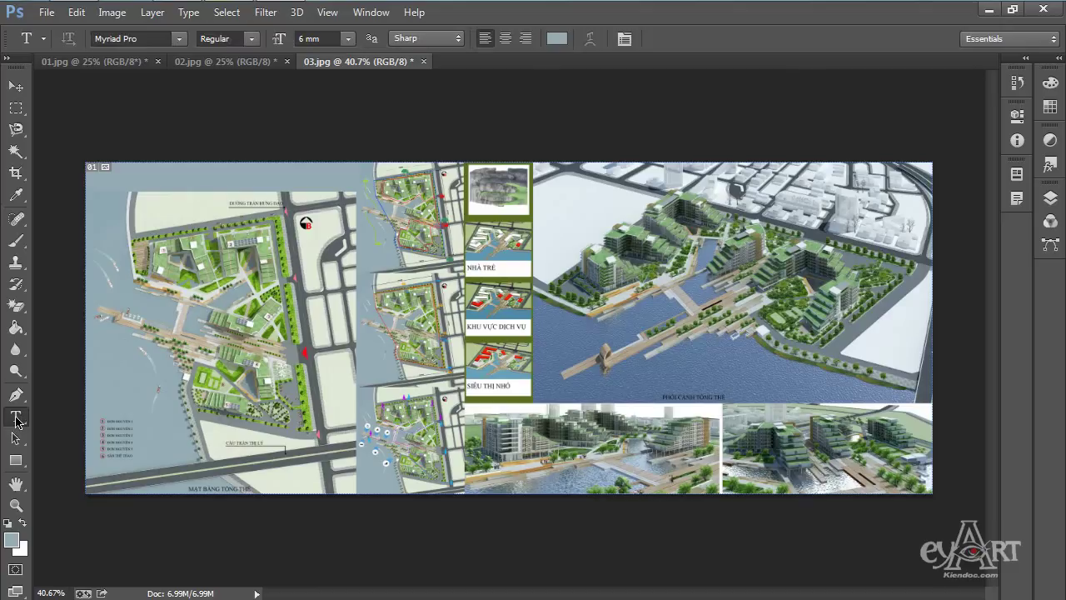
# Type the title 'DUNGIA PRAO' on the top-left band and commit it
pyautogui.click(130, 178)
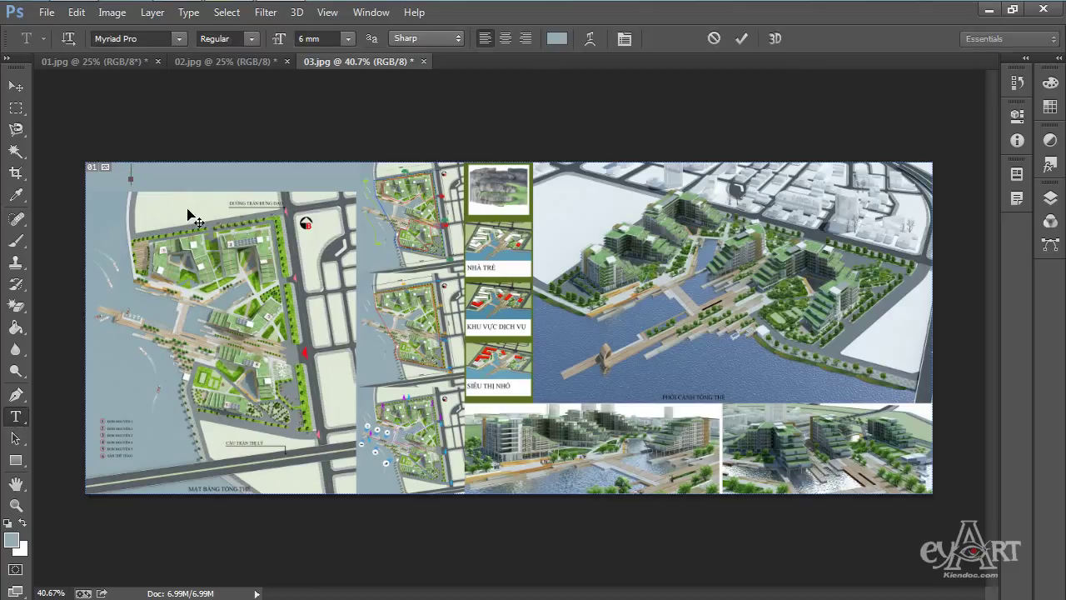
pyautogui.write('-----------------')
pyautogui.click(741, 39)
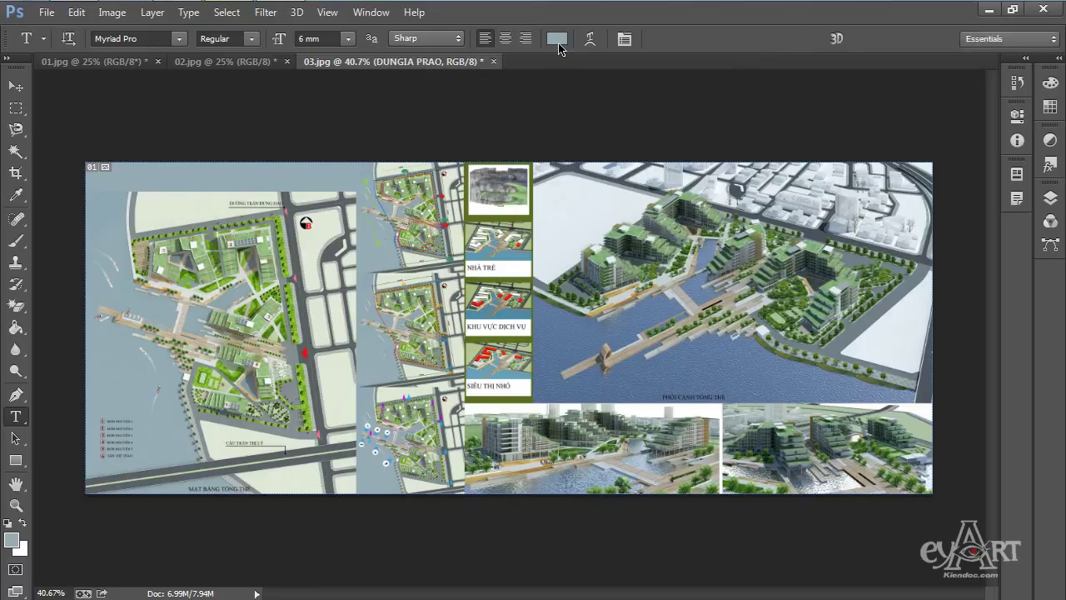
# Change the title text colour to dark grey #252525
pyautogui.click(558, 38)
pyautogui.moveTo(283, 348); pyautogui.dragTo(272, 412)
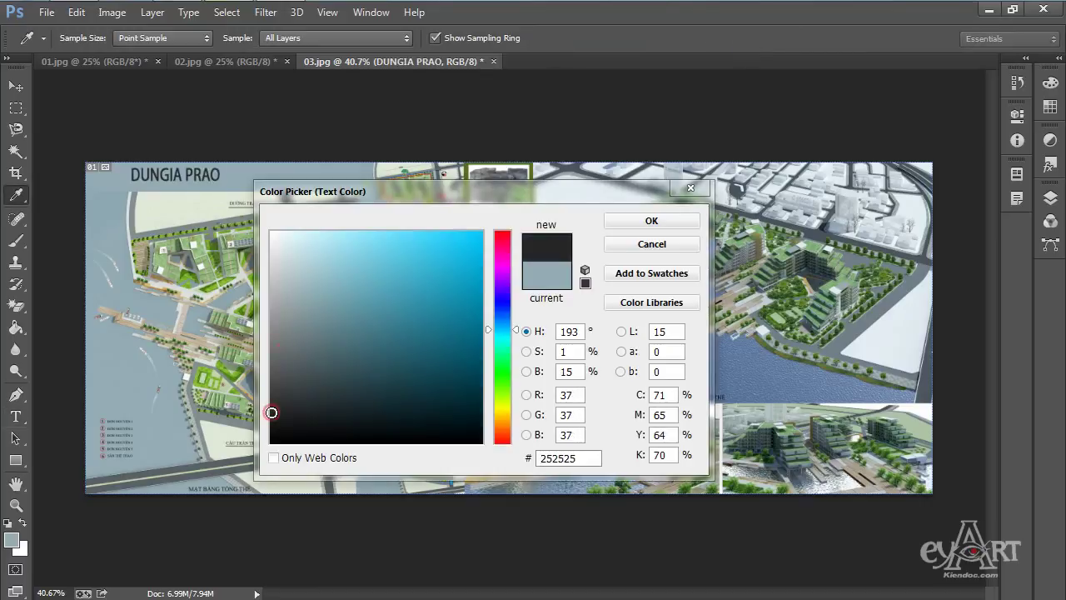
pyautogui.click(679, 229)
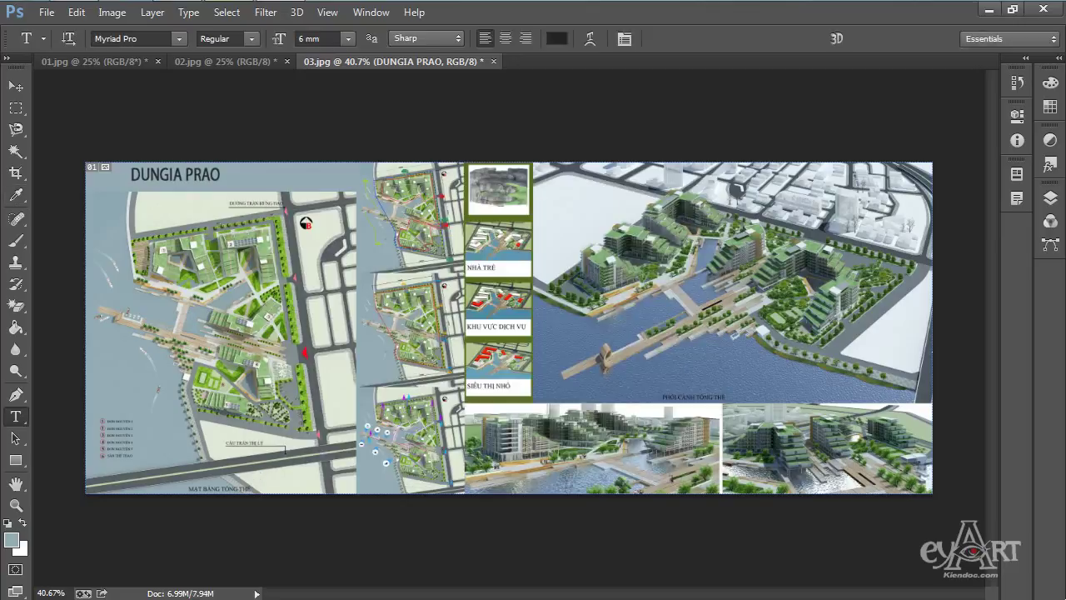
pyautogui.click(17, 195)
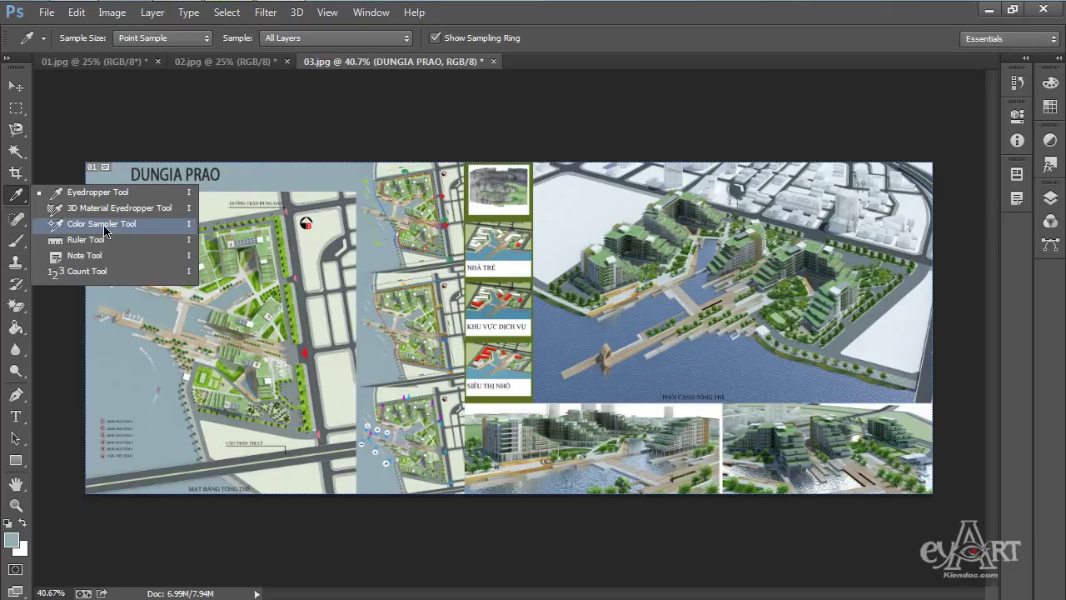
# Place four colour samplers: on the site plan, near the title, on the river, and at a thumbnail edge
pyautogui.click(86, 227)
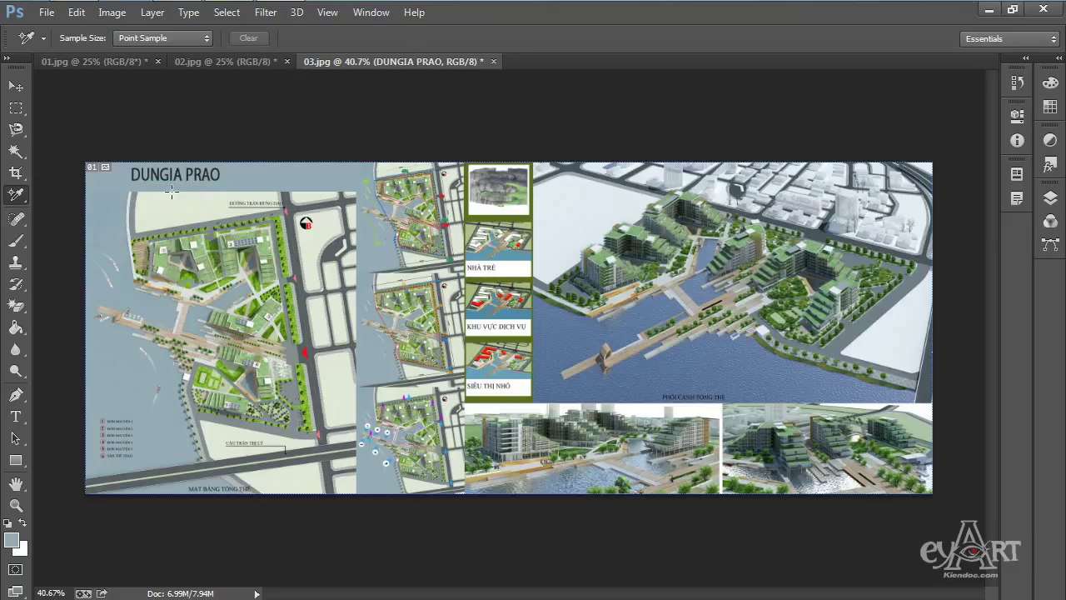
pyautogui.click(331, 222)
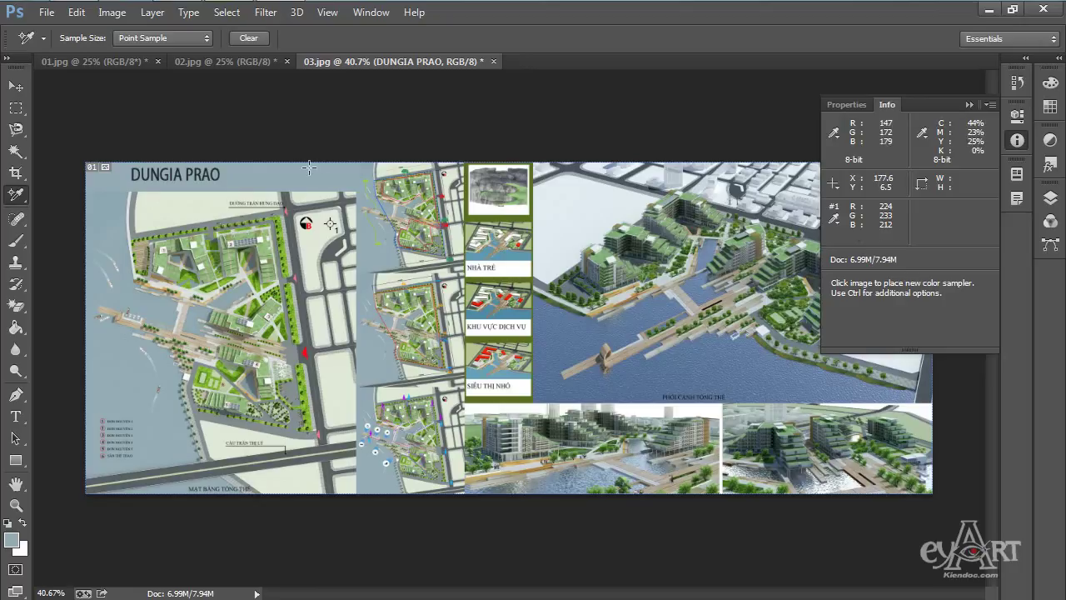
pyautogui.click(261, 177)
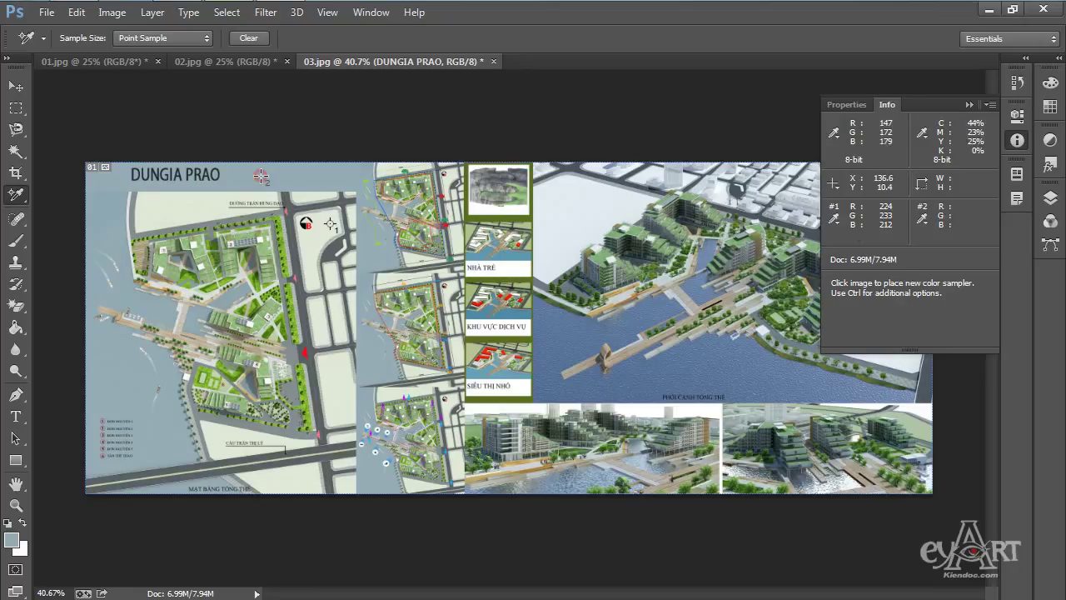
pyautogui.click(581, 336)
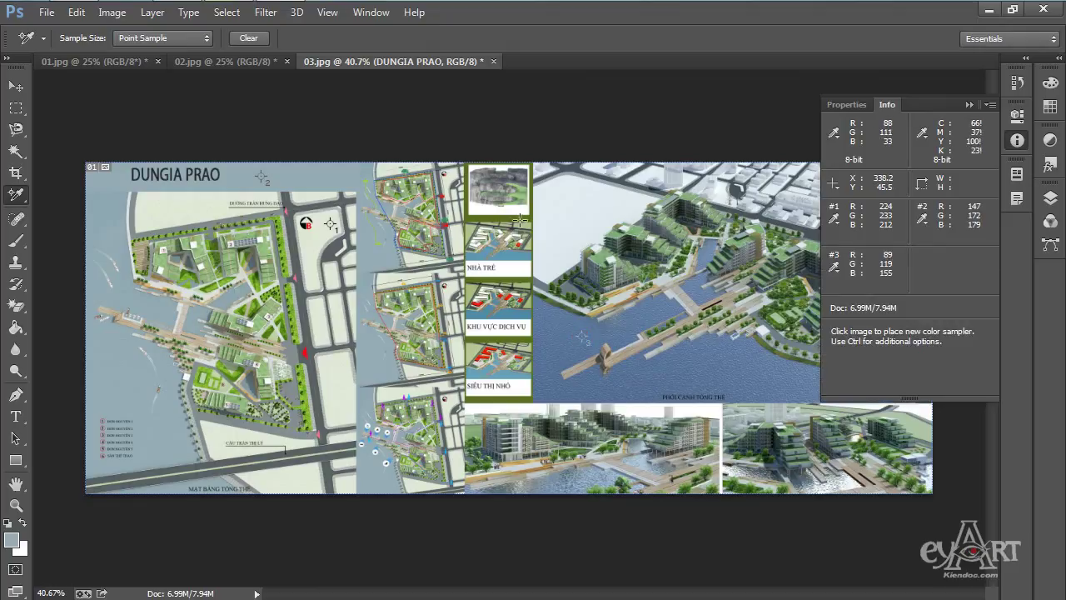
pyautogui.click(521, 219)
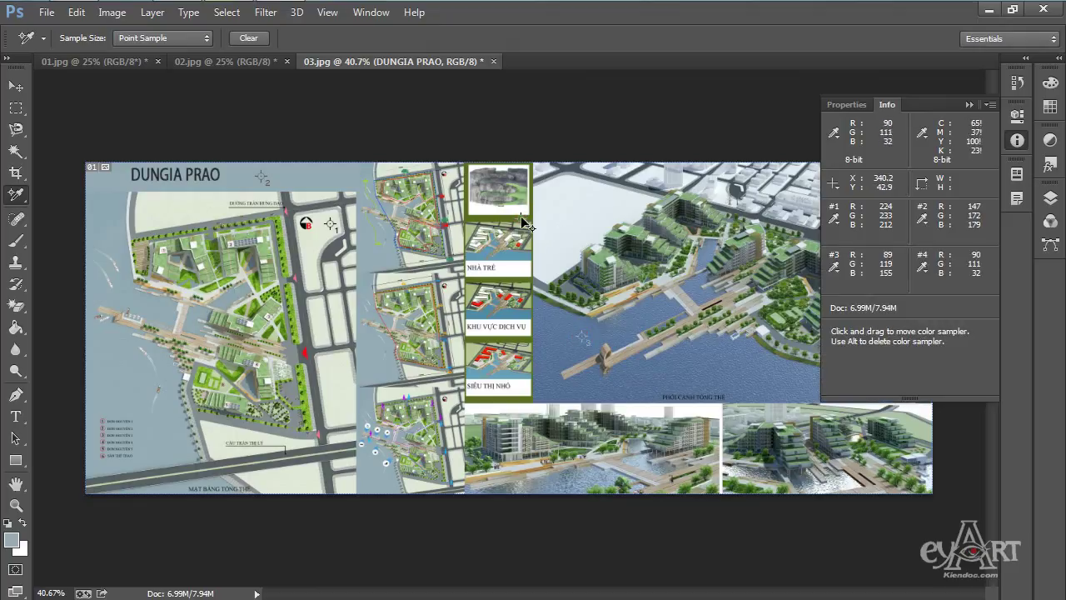
# Dismiss the sampler-limit warning, move sampler 3 onto a greener spot, and collapse the Info panel
pyautogui.click(612, 200)
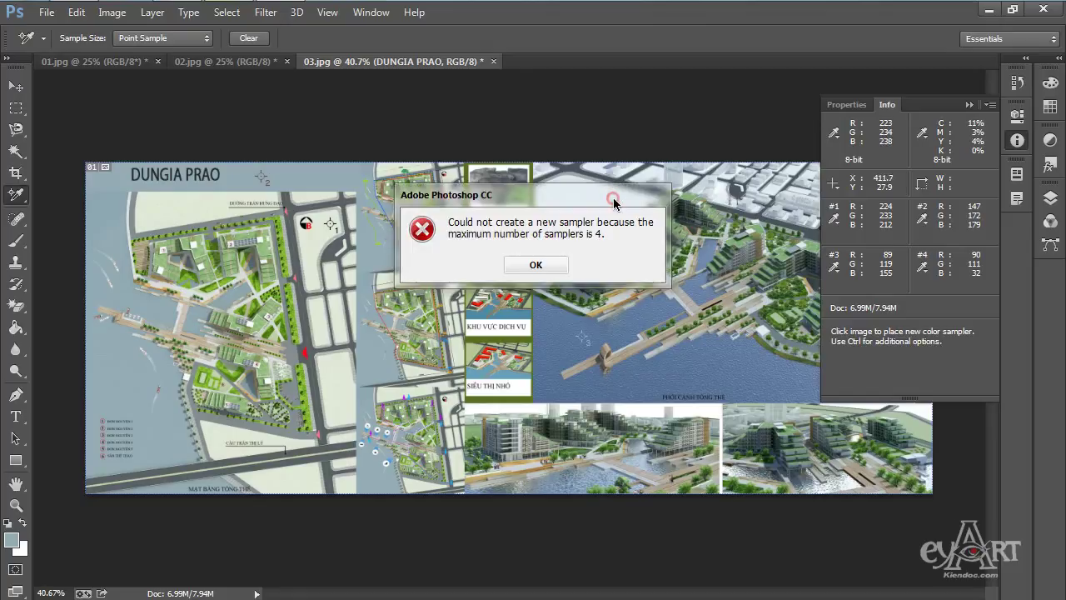
pyautogui.click(530, 264)
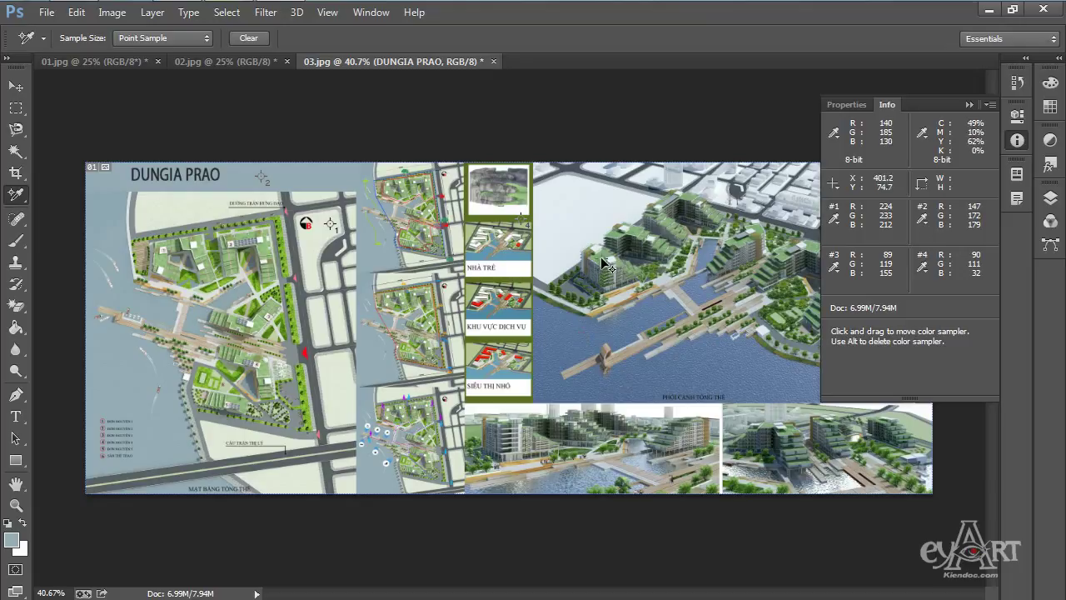
pyautogui.moveTo(601, 257); pyautogui.dragTo(600, 257)
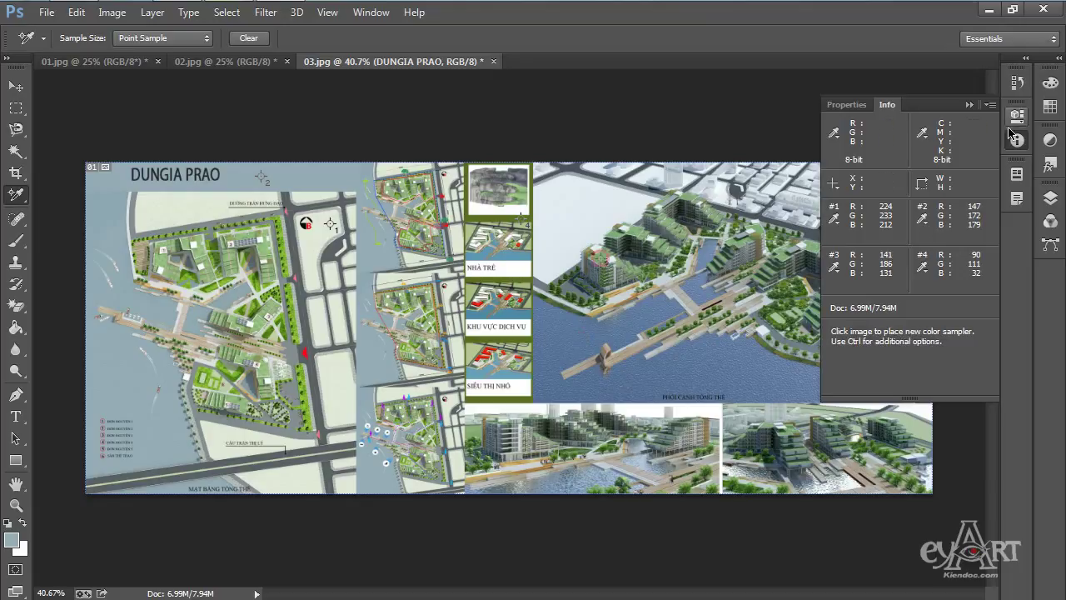
pyautogui.click(969, 105)
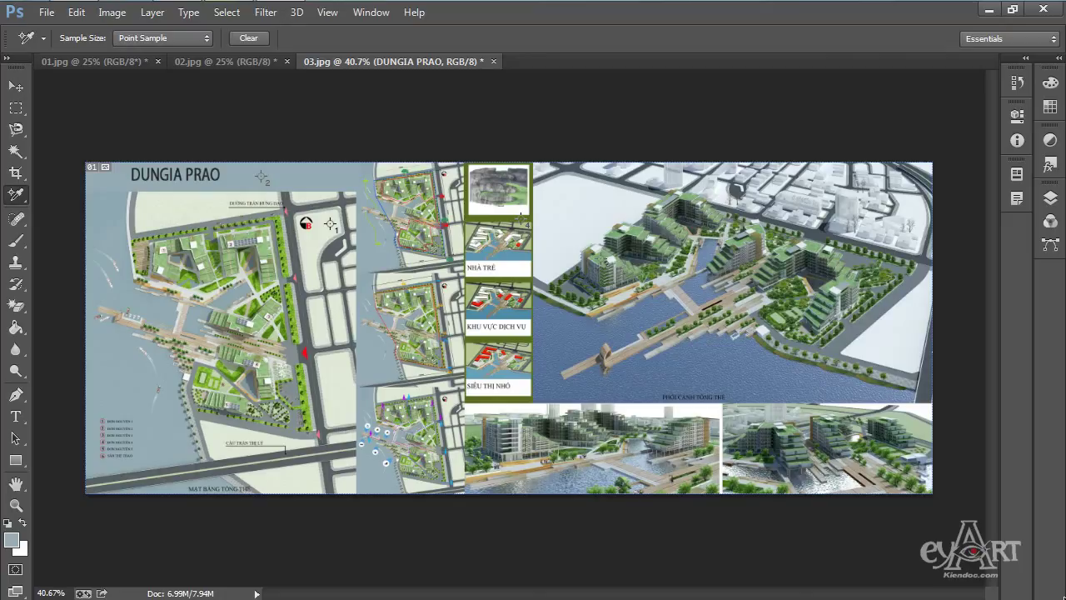
# Draw a level 202.3 ruler measurement at 0.0° across the top of the site plan
pyautogui.click(18, 196)
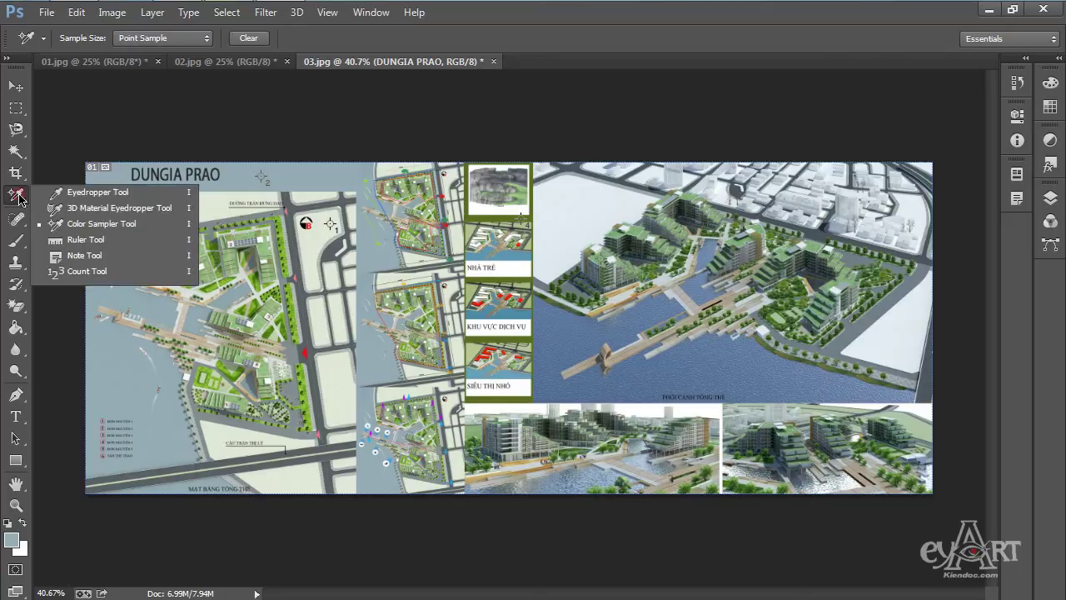
pyautogui.click(85, 239)
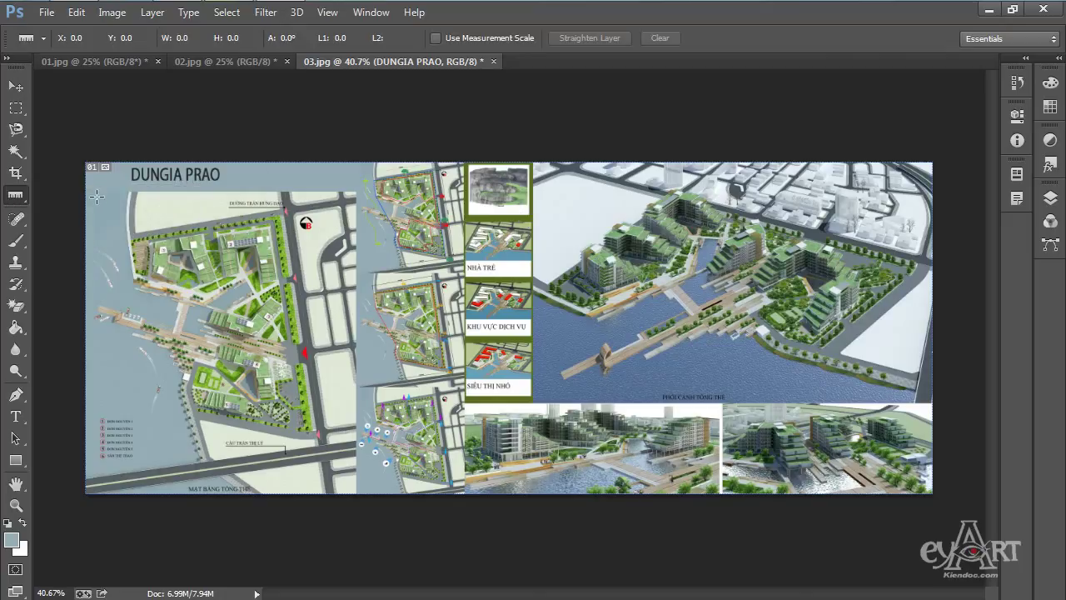
pyautogui.moveTo(96, 197); pyautogui.dragTo(333, 201)
pyautogui.moveTo(269, 197); pyautogui.dragTo(356, 197)
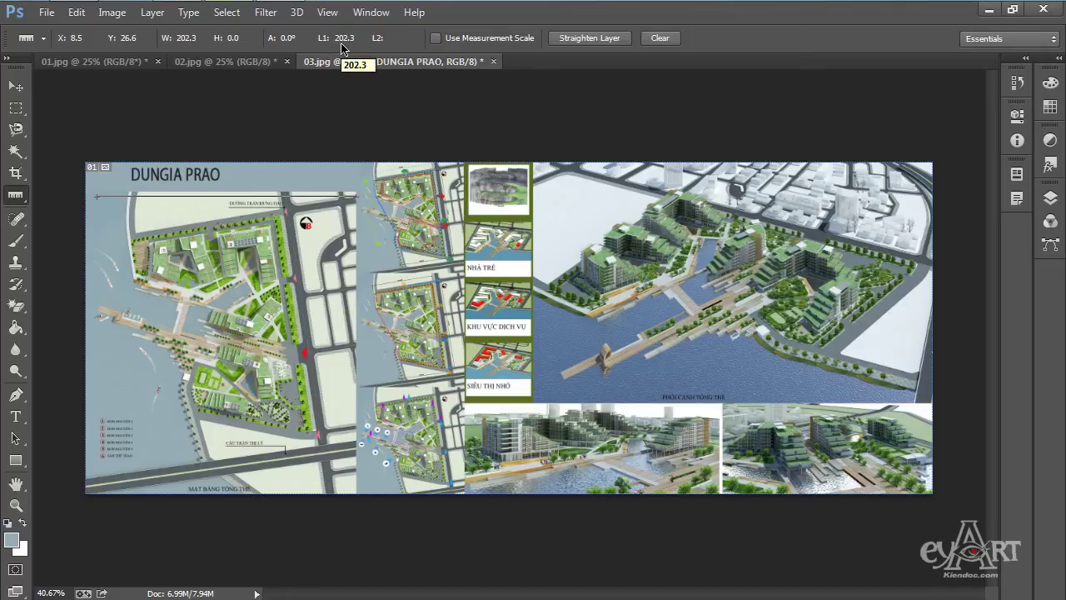
pyautogui.rightClick(18, 198)
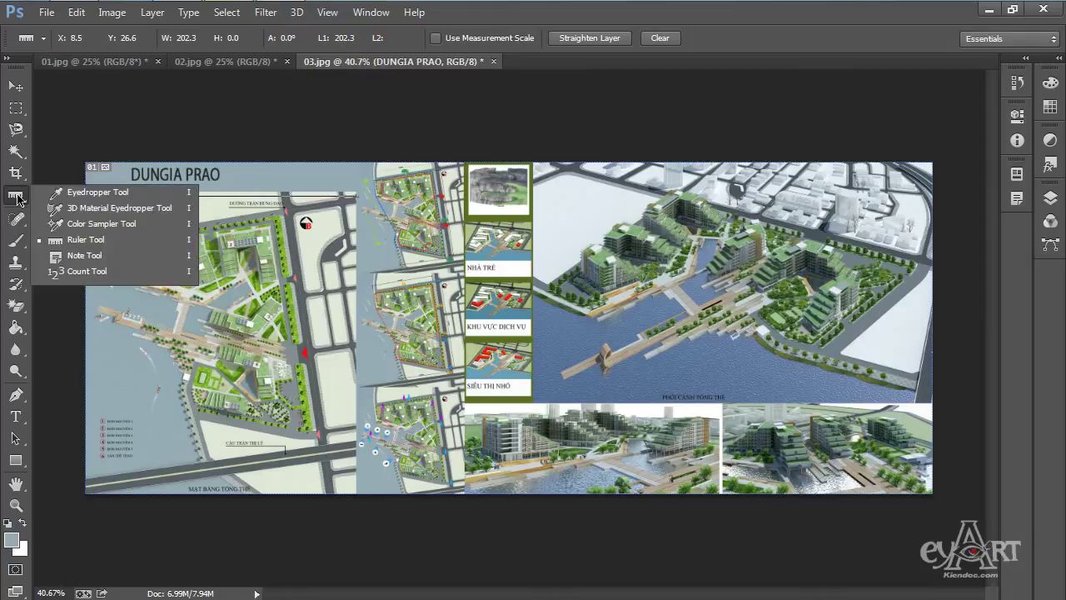
# Add a note reading 'DO AN TOT NGHIEP CAN IN DEP VA SAC NET' at the rendering's top-right corner
pyautogui.click(86, 255)
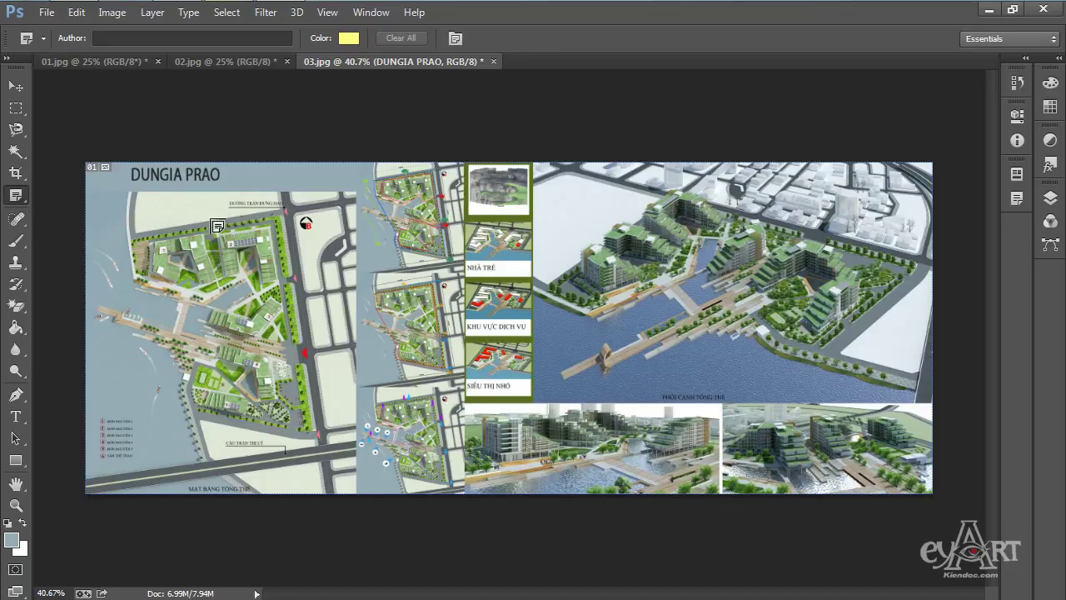
pyautogui.click(899, 182)
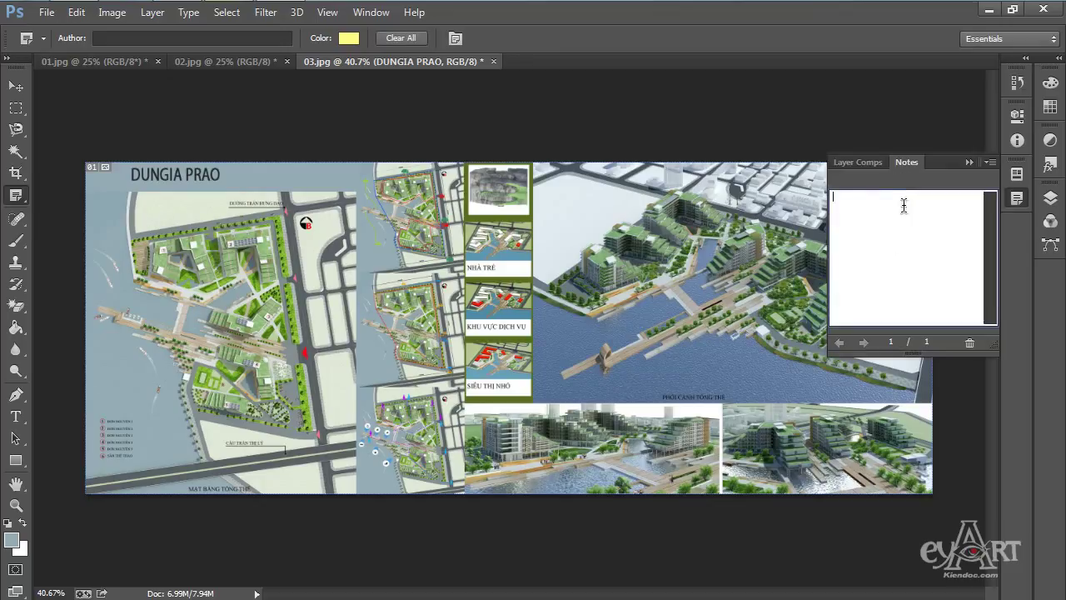
pyautogui.click(857, 201)
pyautogui.write('DO AN TOT NGHIEP CAN IN DEP VA SAC NET')
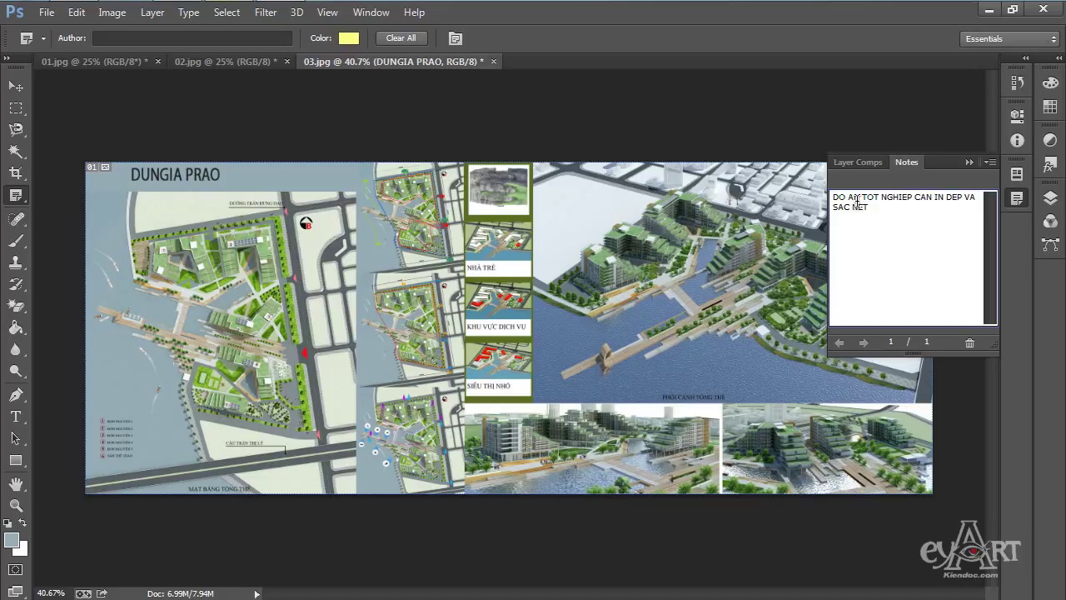
pyautogui.click(969, 161)
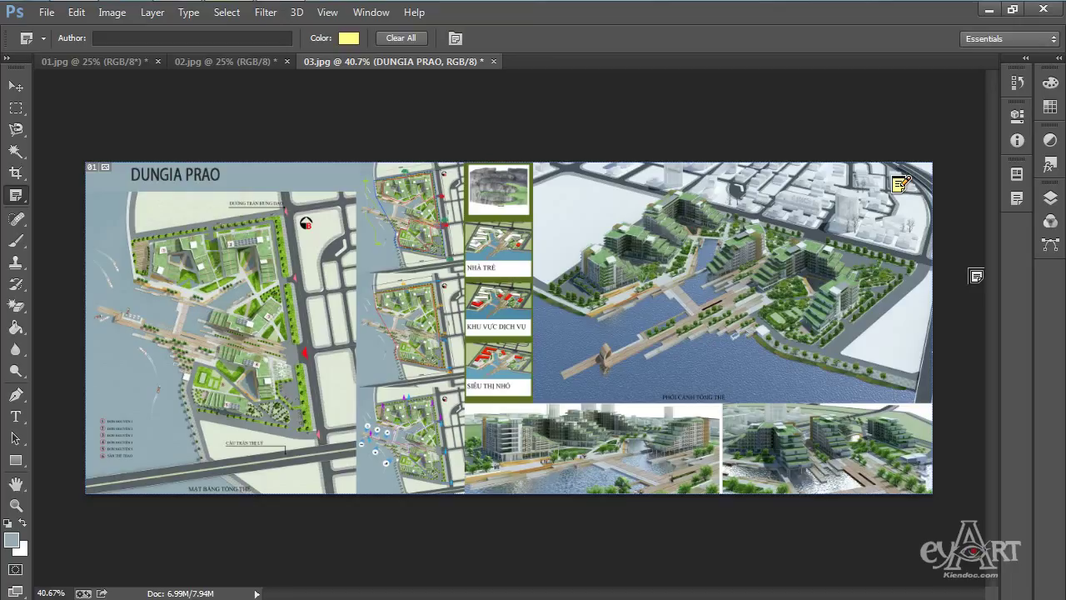
# Reopen the note to check its text, then close the notes panel again
pyautogui.doubleClick(900, 184)
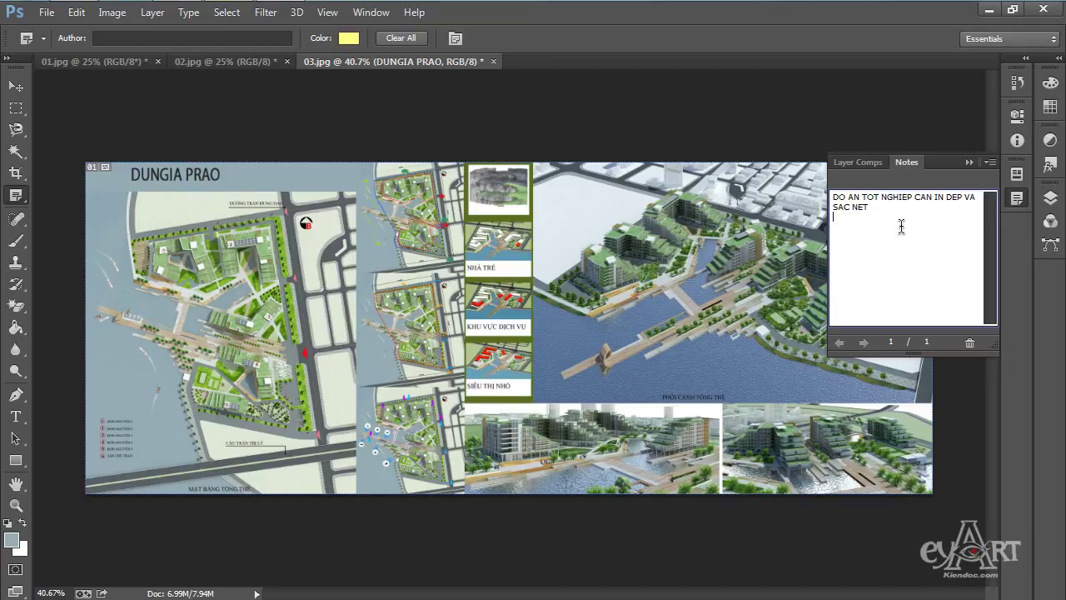
pyautogui.click(968, 161)
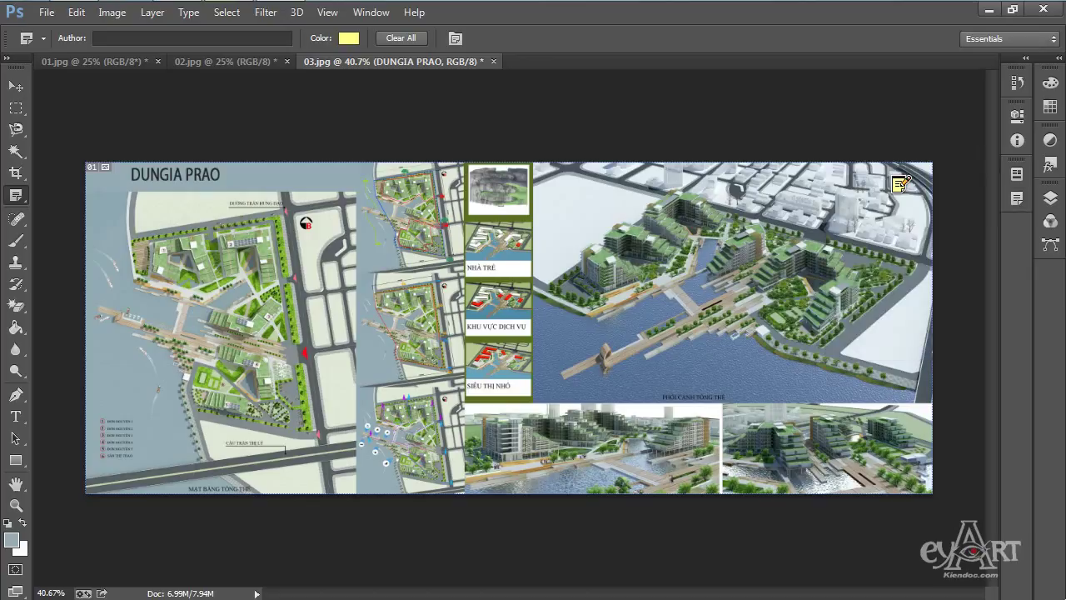
pyautogui.click(15, 195)
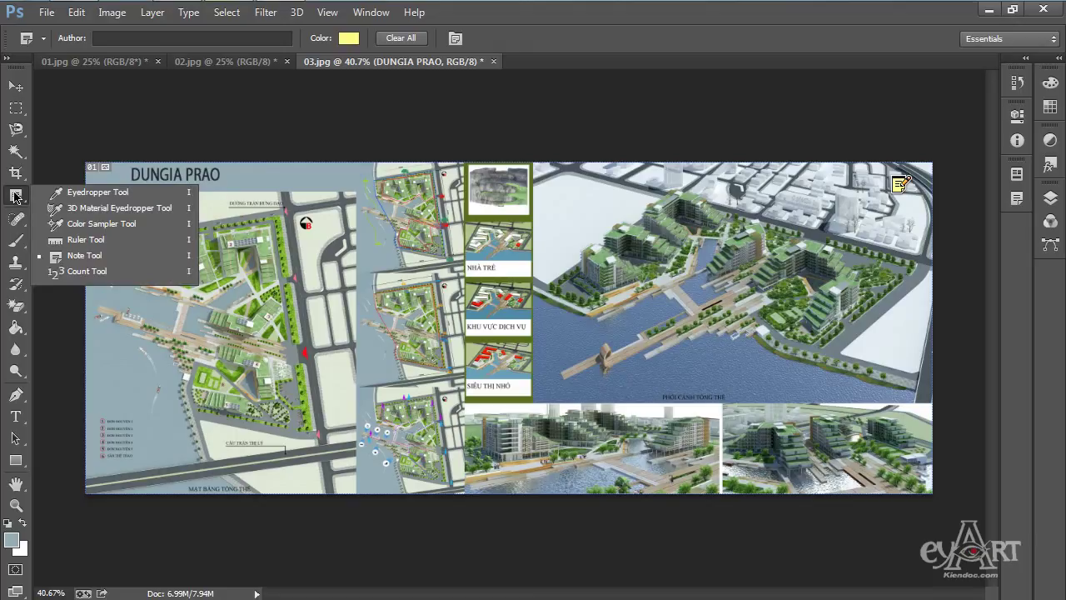
# Place the first count marker above the site plan and set the count label size to 15
pyautogui.click(97, 274)
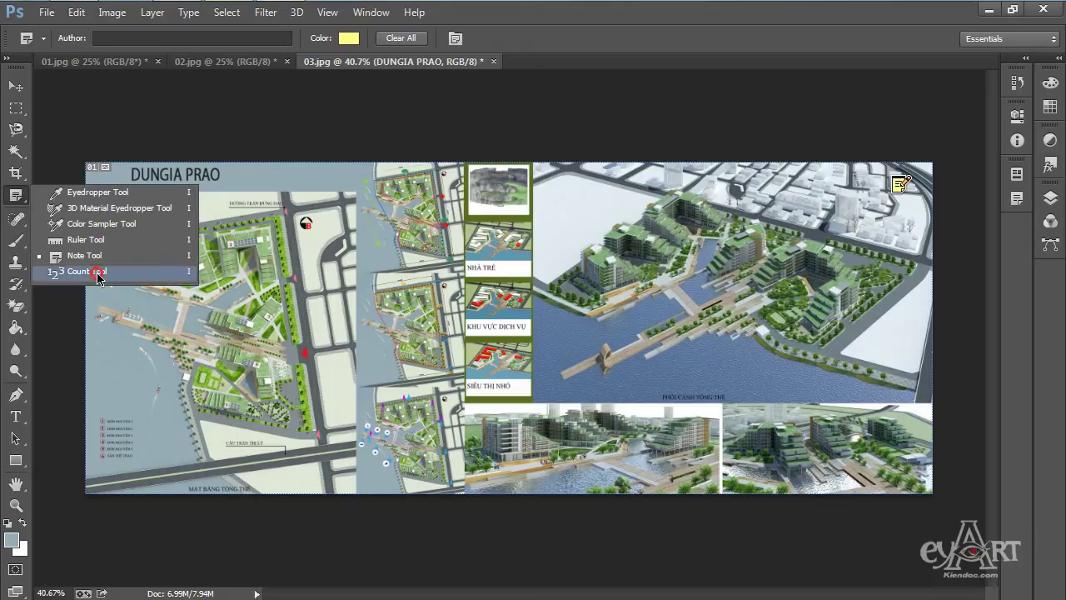
pyautogui.click(293, 172)
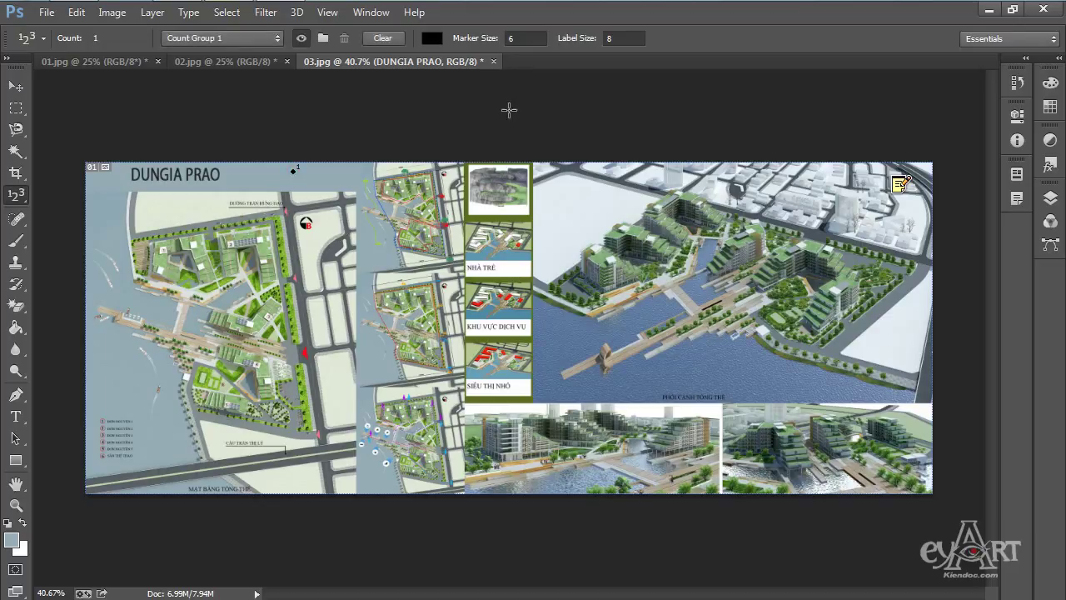
pyautogui.click(524, 38)
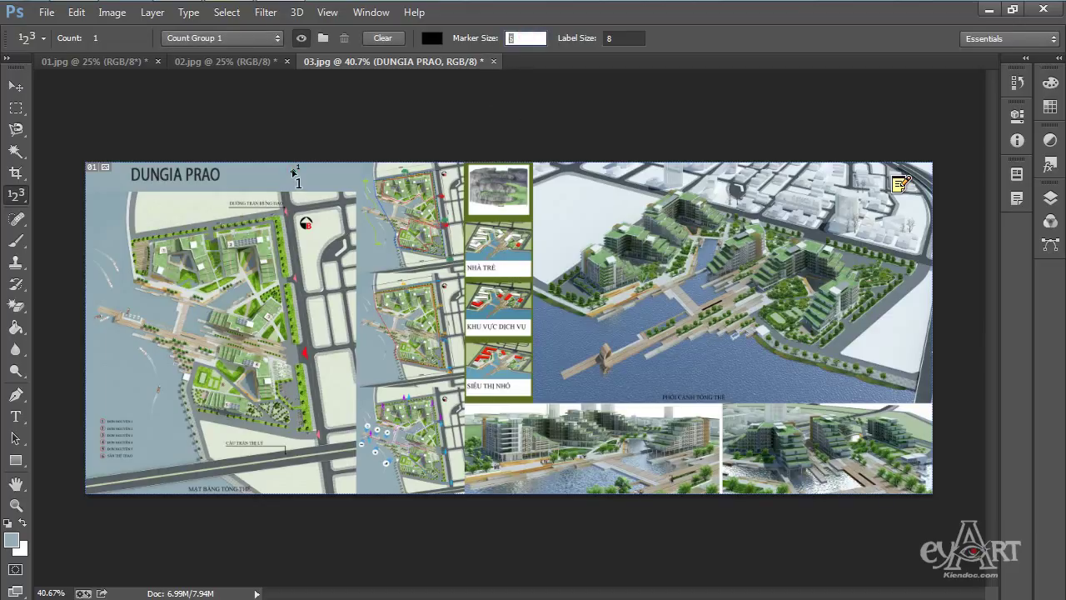
pyautogui.click(576, 42)
pyautogui.write('15')
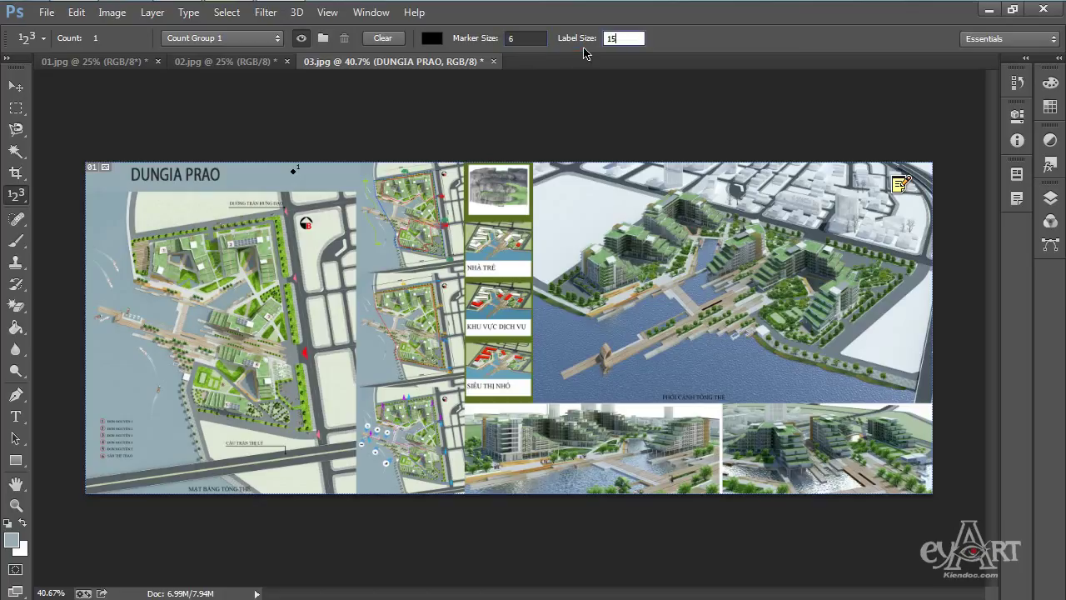
pyautogui.press('Return')
# Add count markers 2–8 across the site plan and renderings, then clear all counts
pyautogui.click(129, 225)
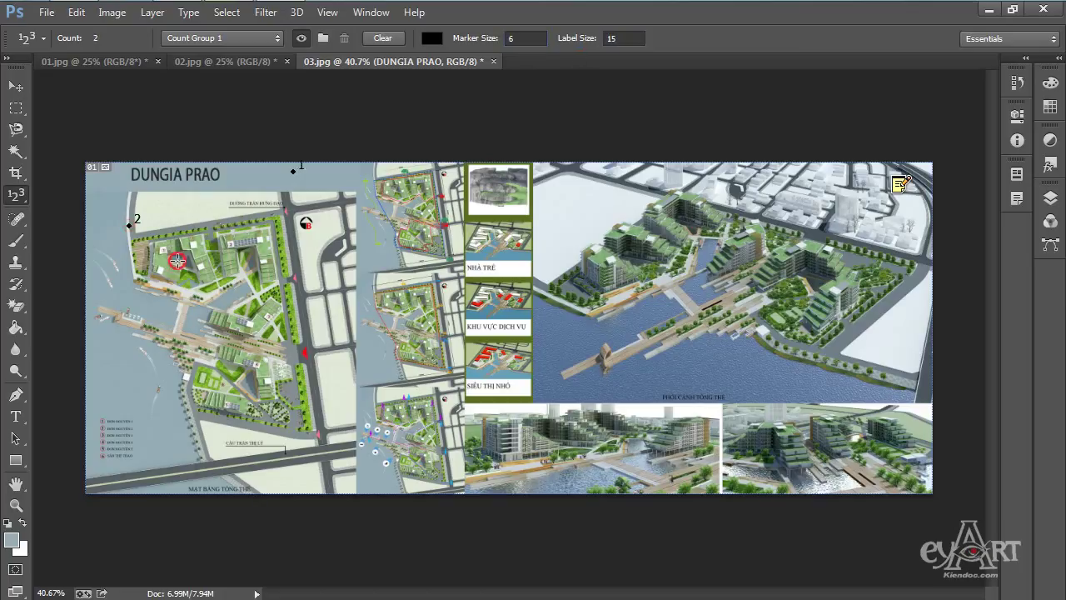
pyautogui.click(177, 260)
pyautogui.click(325, 264)
pyautogui.click(465, 202)
pyautogui.click(621, 201)
pyautogui.click(642, 277)
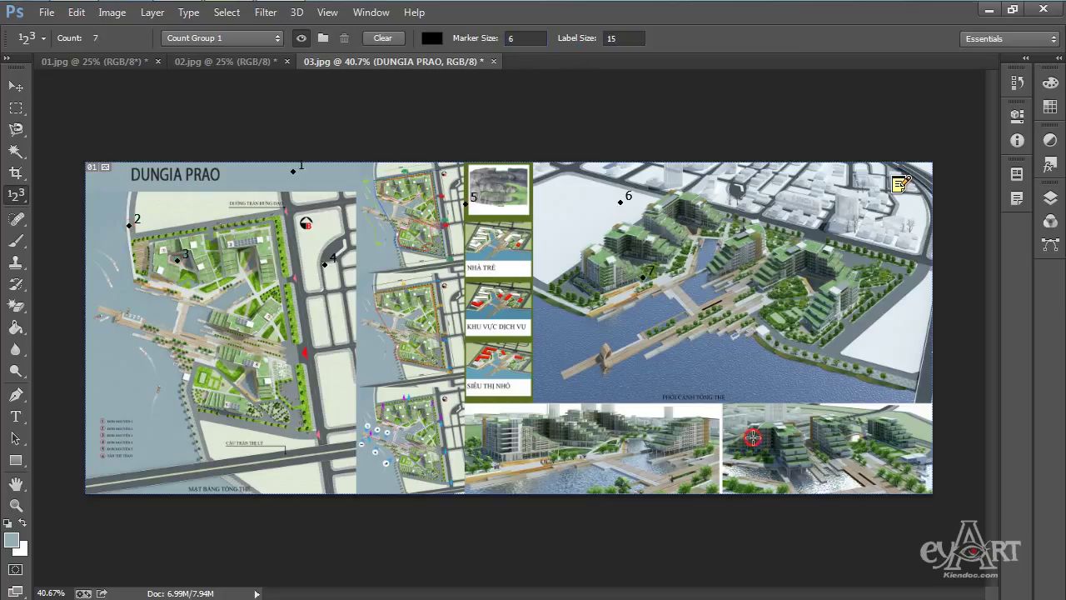
pyautogui.click(752, 436)
pyautogui.click(383, 38)
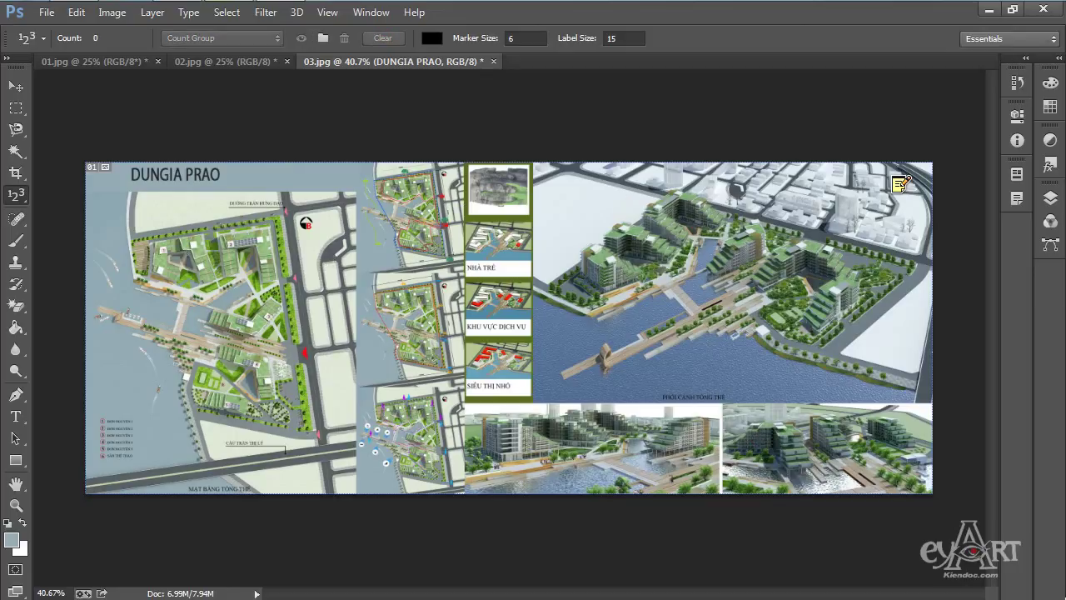